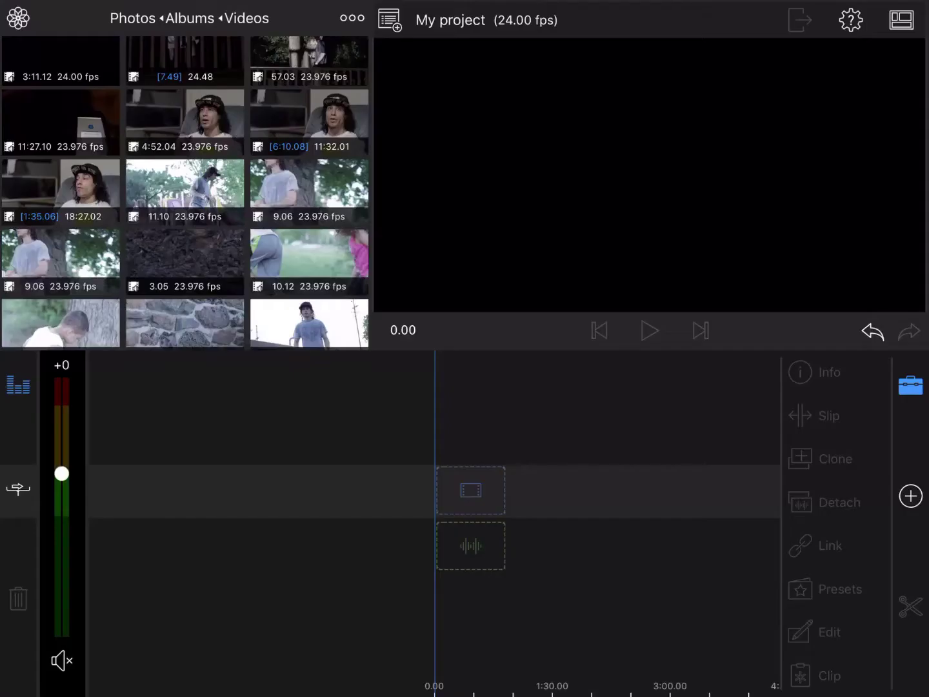
scroll(186, 188, up, 1)
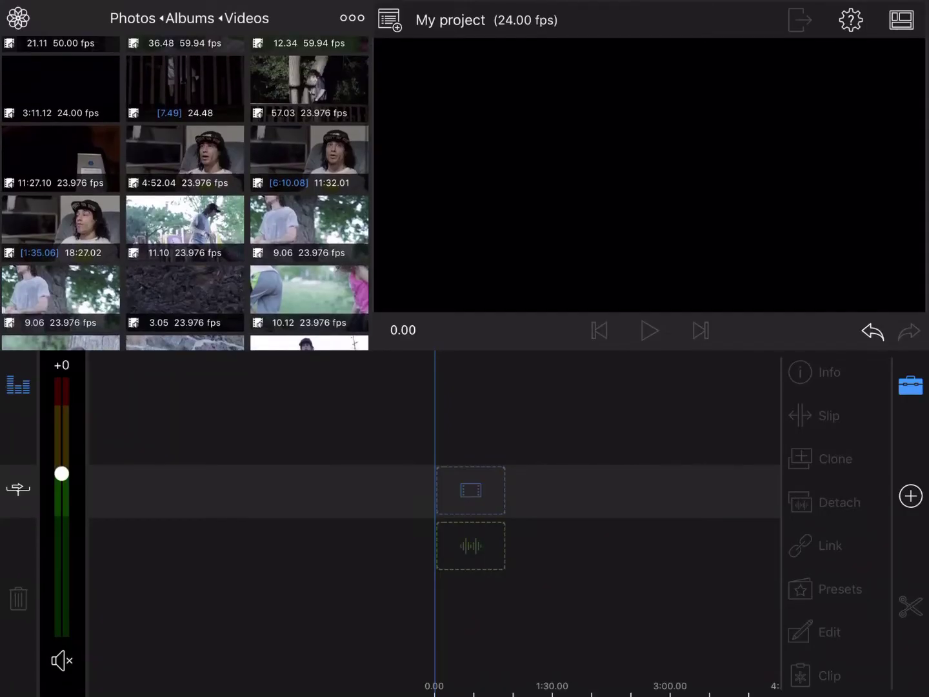
- Place the 57.03 night clip on the main track with the 1:35.06 interview clip above it
mouse_move(309, 80)
mouse_down()
mouse_move(477, 411)
mouse_move(473, 490)
mouse_up()
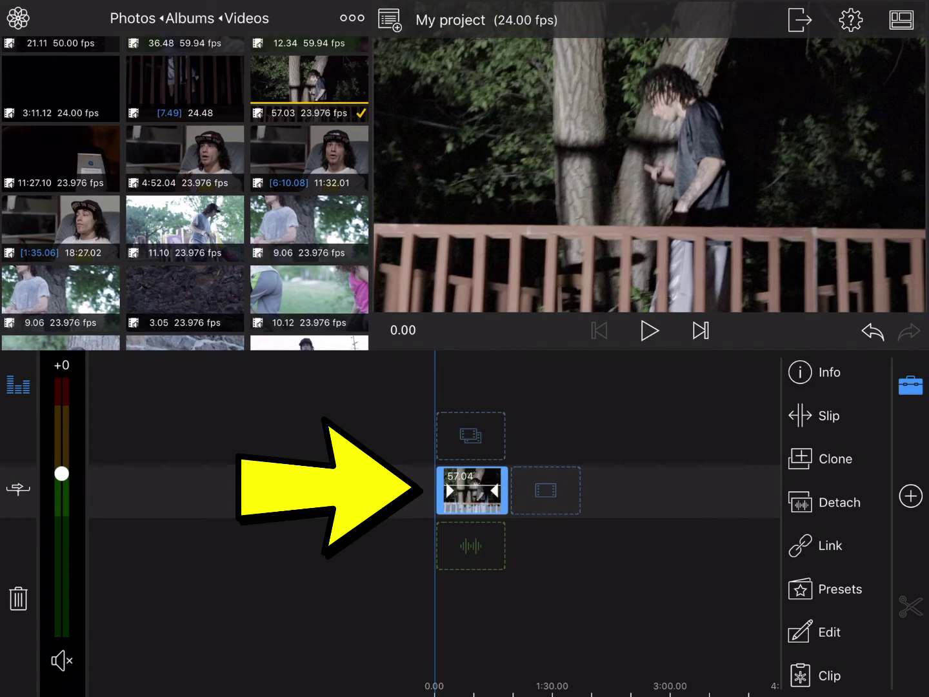
drag(61, 221, 498, 435)
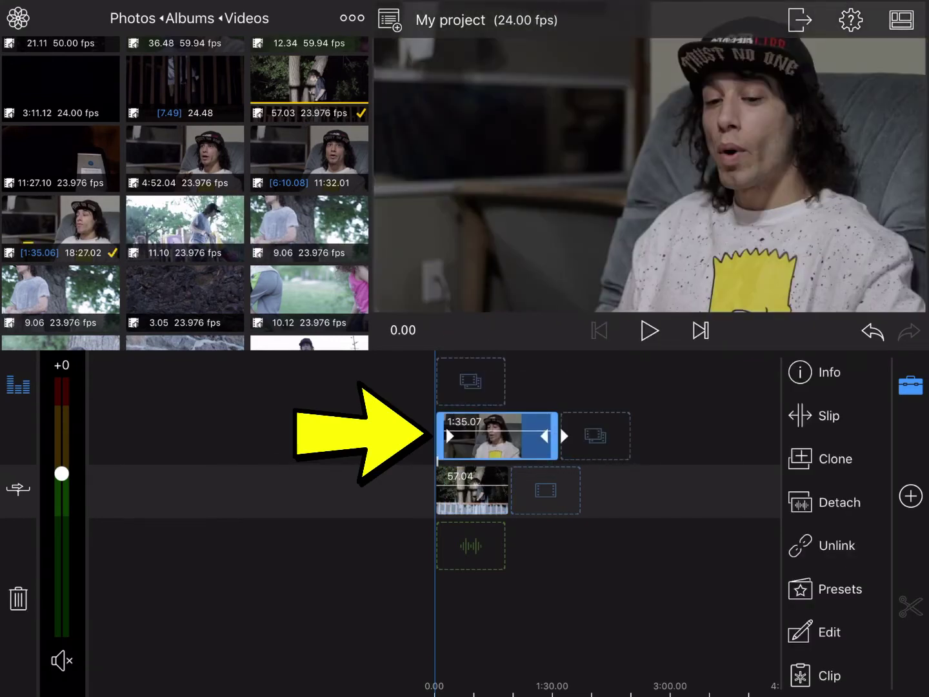
click(472, 490)
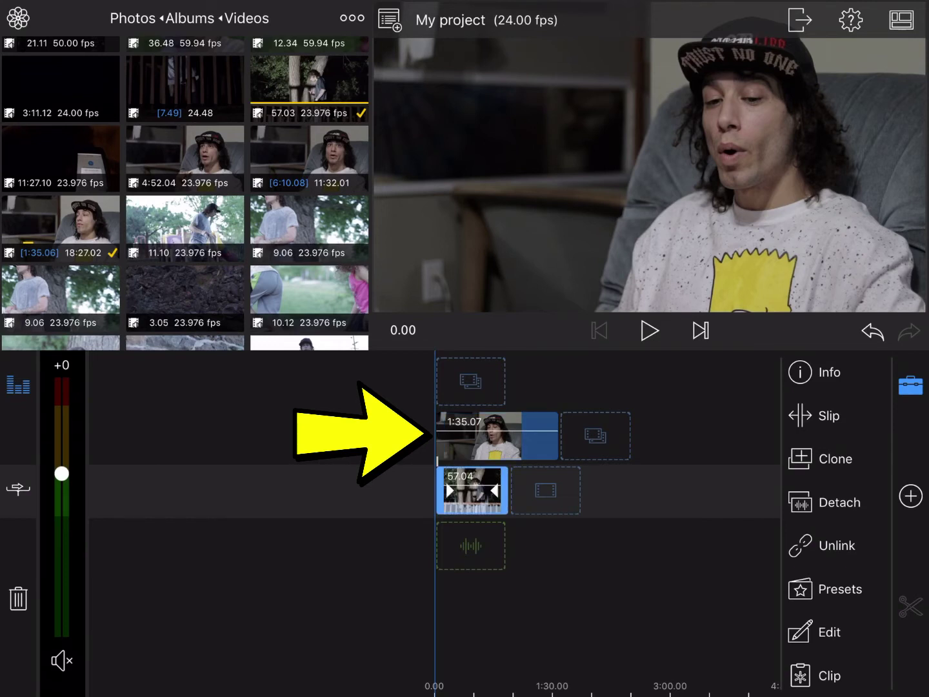
click(479, 436)
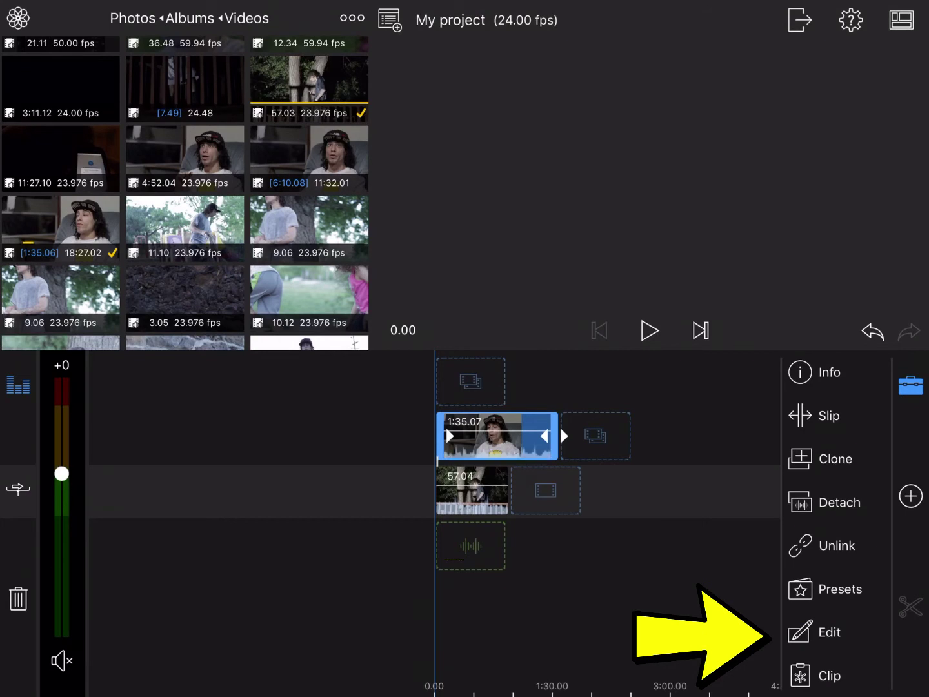
- Apply the Green Screen Key effect from the Key category to the interview clip
click(828, 633)
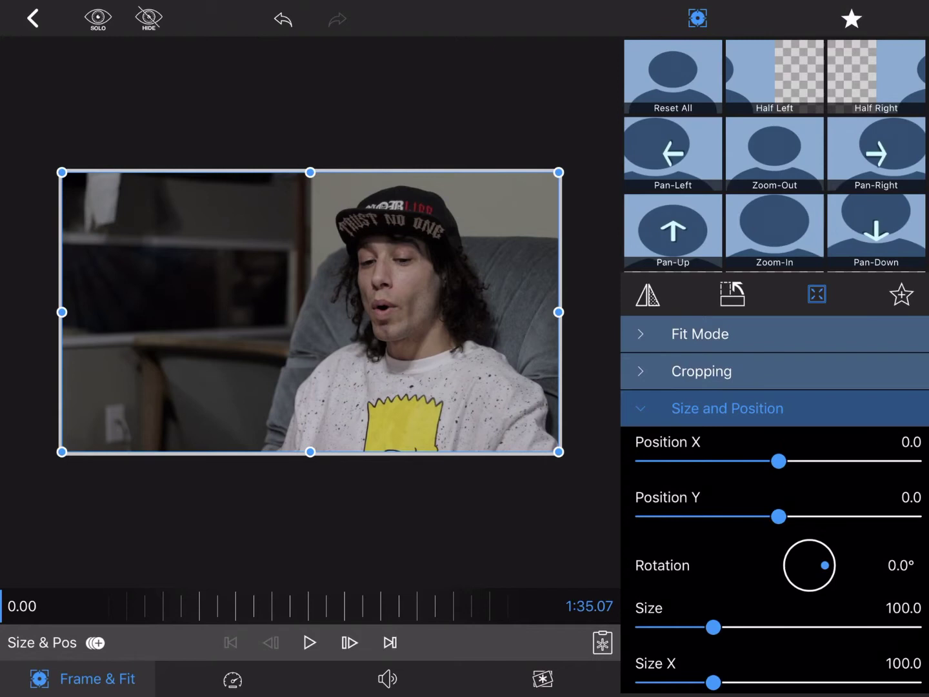
click(542, 679)
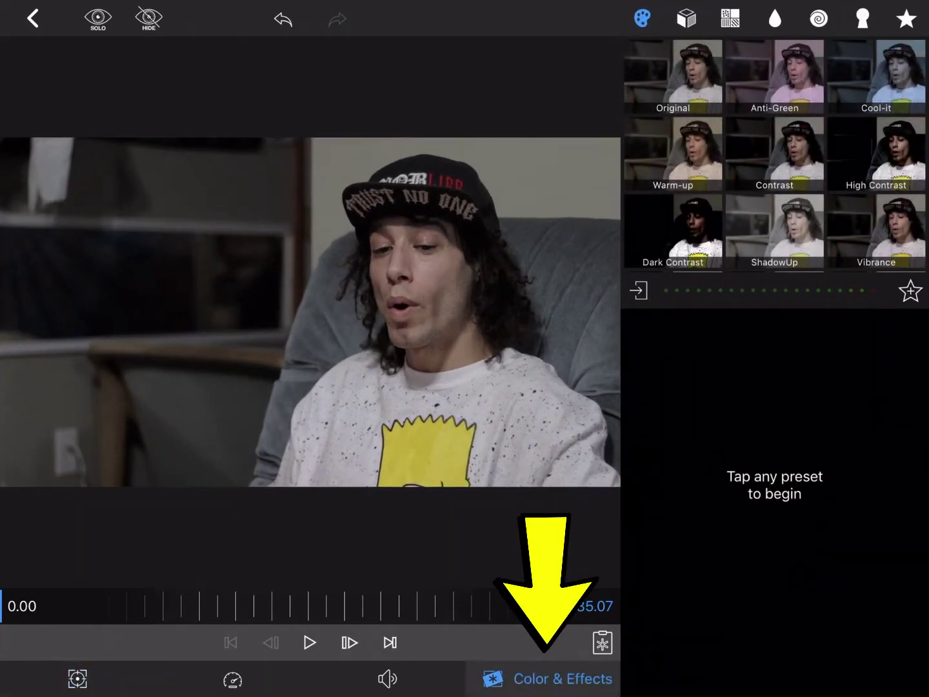
click(863, 18)
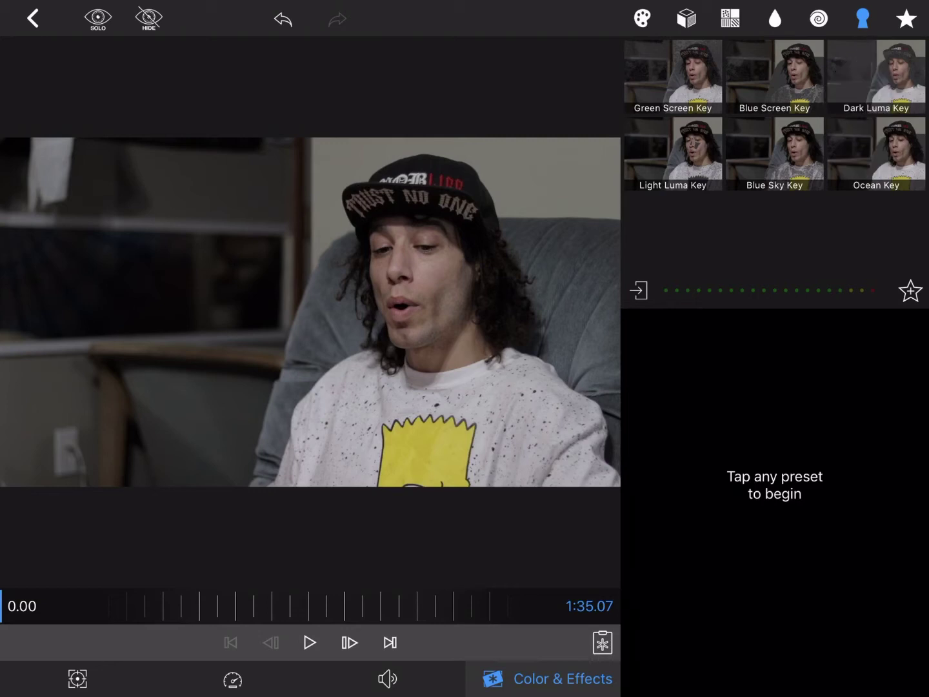
click(673, 77)
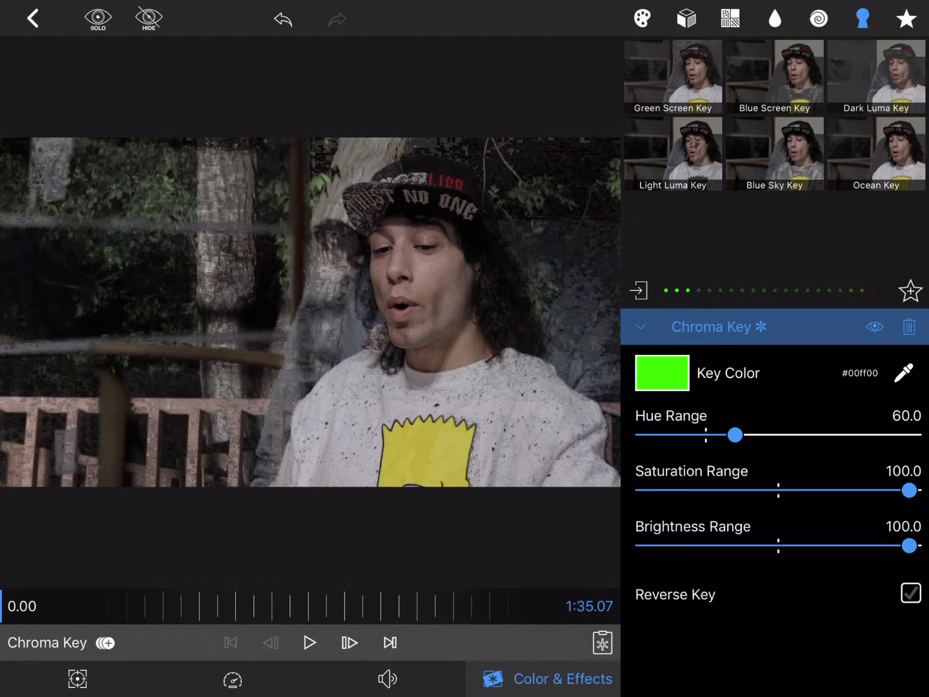
- Widen the hue range, narrow the saturation and brightness ranges, and preview the key
mouse_move(735, 435)
mouse_down()
mouse_move(806, 435)
mouse_move(779, 435)
mouse_up()
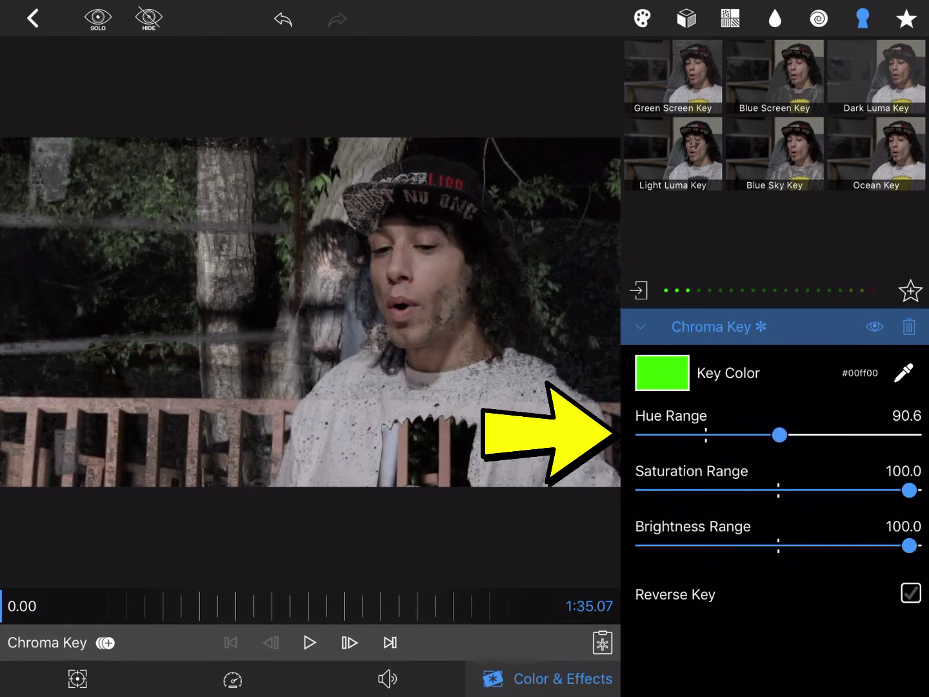
drag(910, 490, 762, 491)
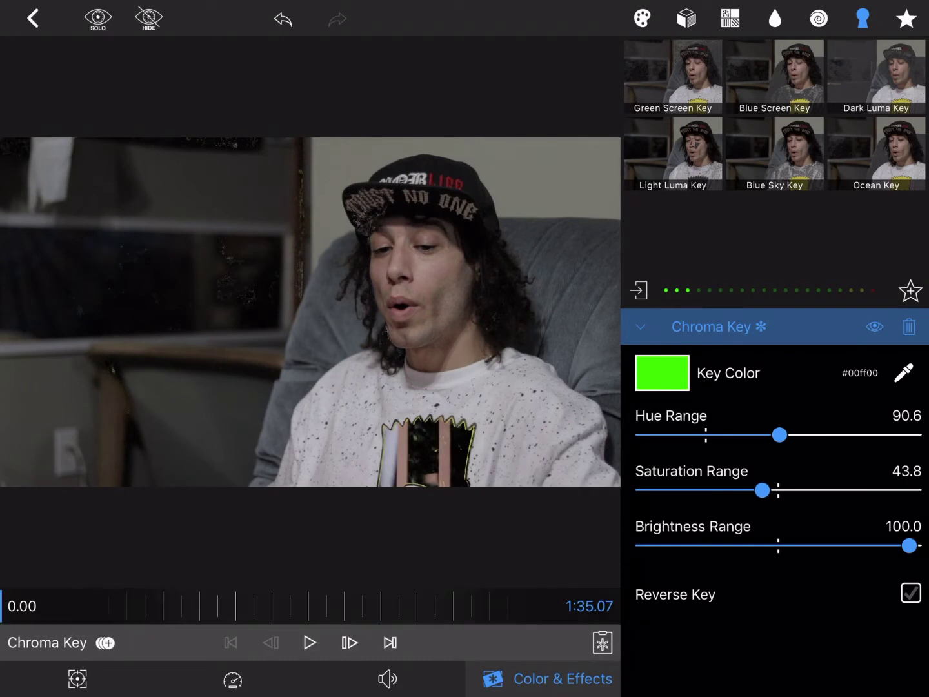
drag(909, 546, 807, 545)
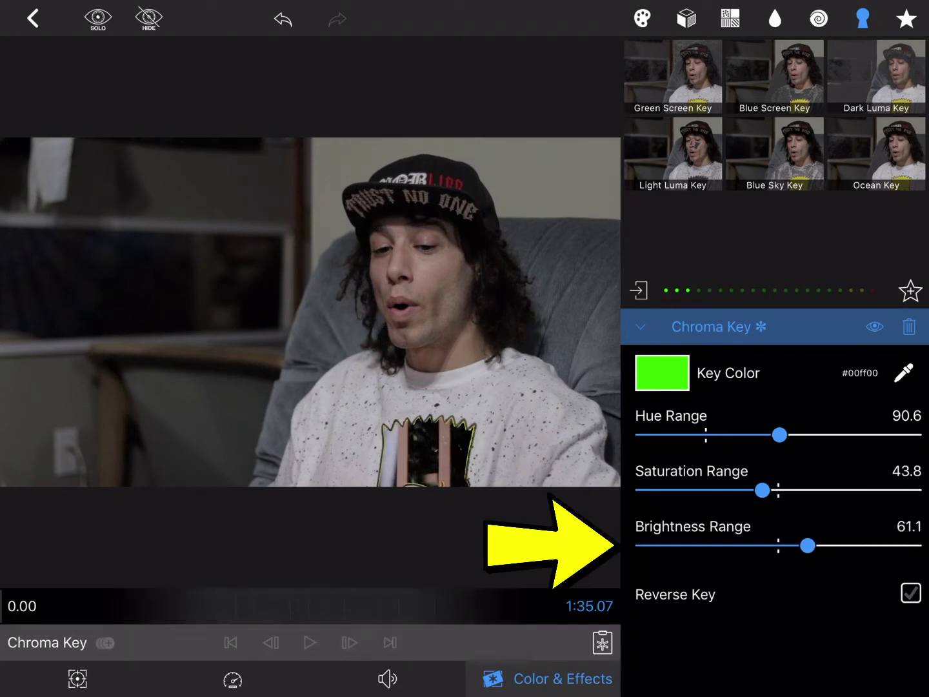
drag(763, 490, 793, 490)
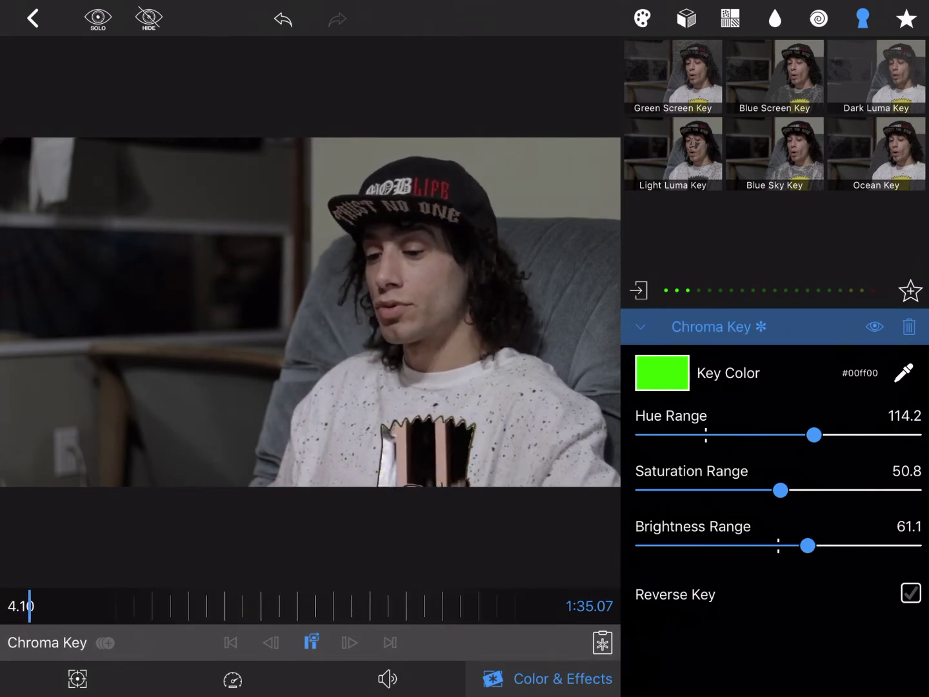
click(310, 642)
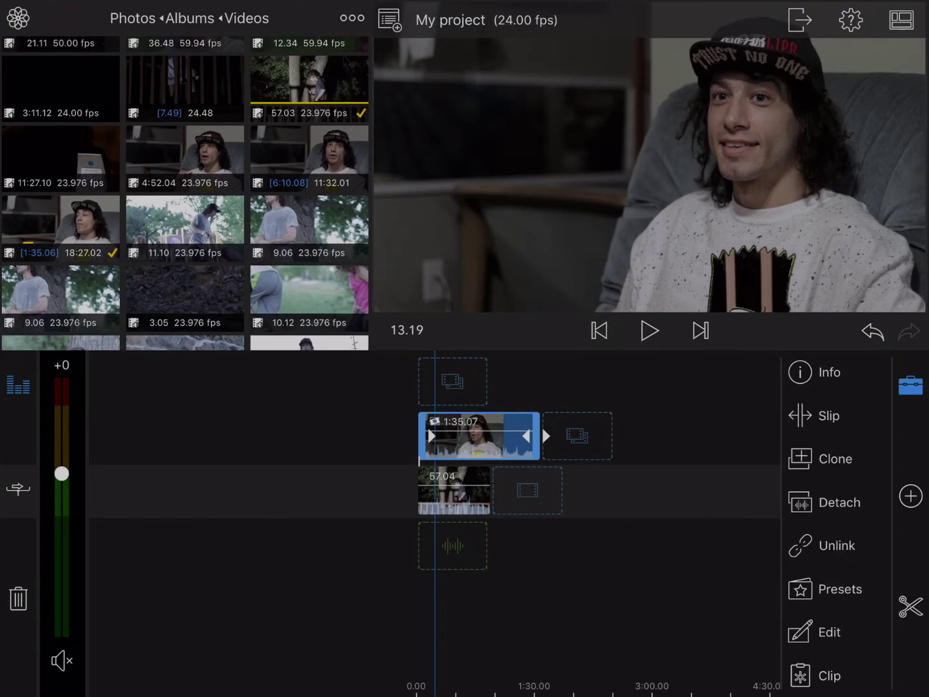
- Select the 57.04 night clip and open its Frame & Fit settings
click(454, 489)
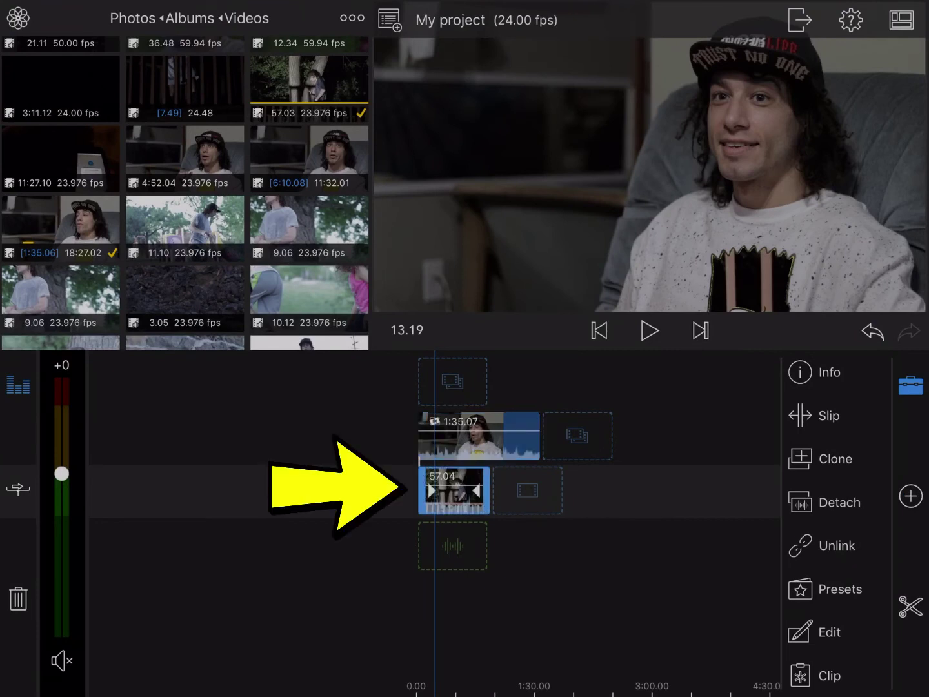
click(815, 632)
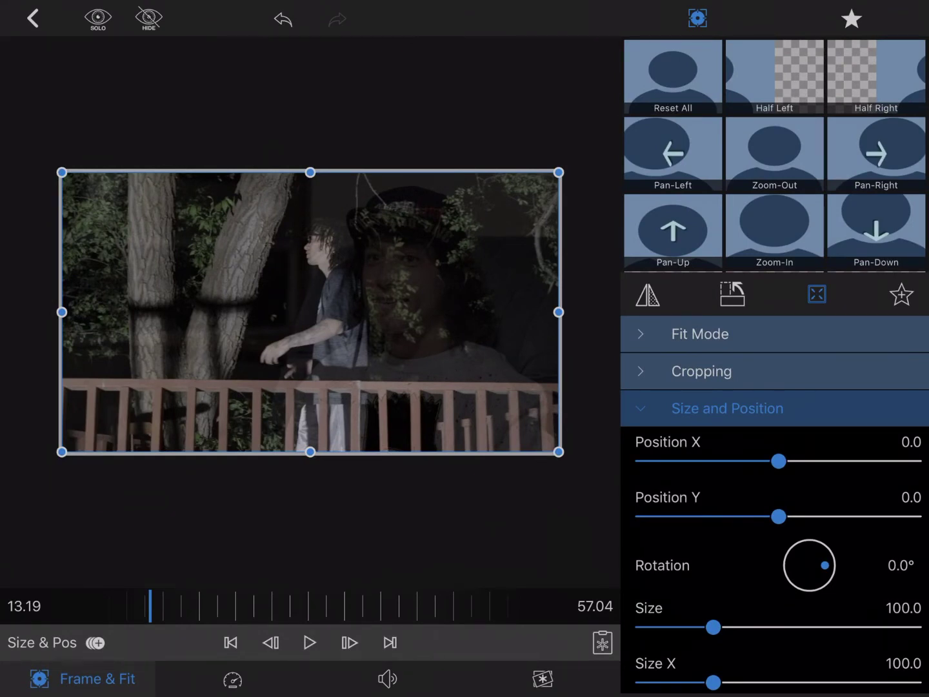
- Shrink the night clip to about 23%, move it into the shirt graphic, and play
drag(713, 626, 663, 627)
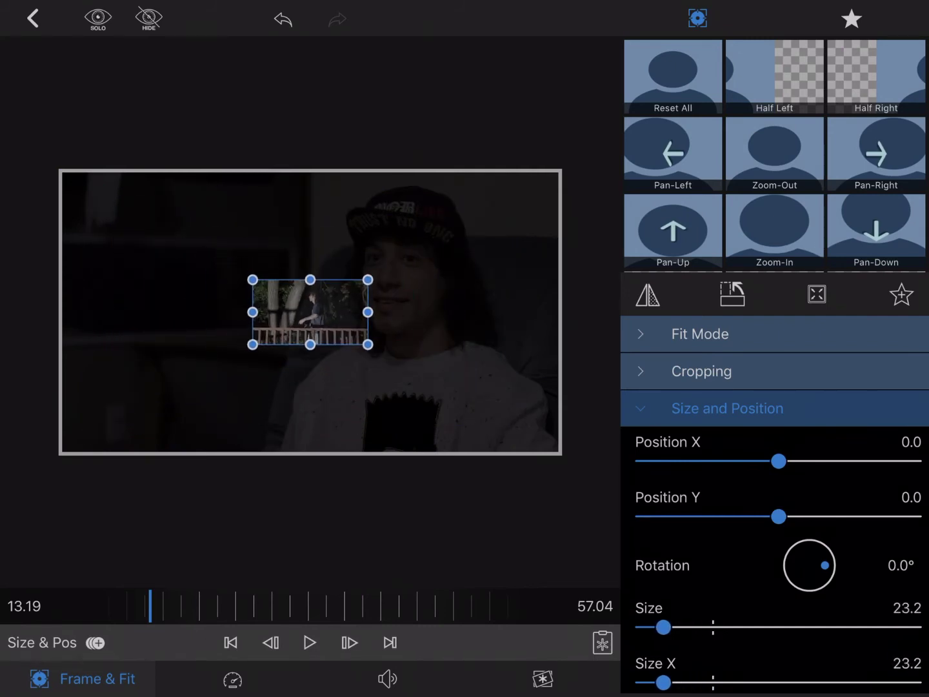
mouse_move(369, 312)
mouse_down()
mouse_move(400, 312)
mouse_move(364, 312)
mouse_up()
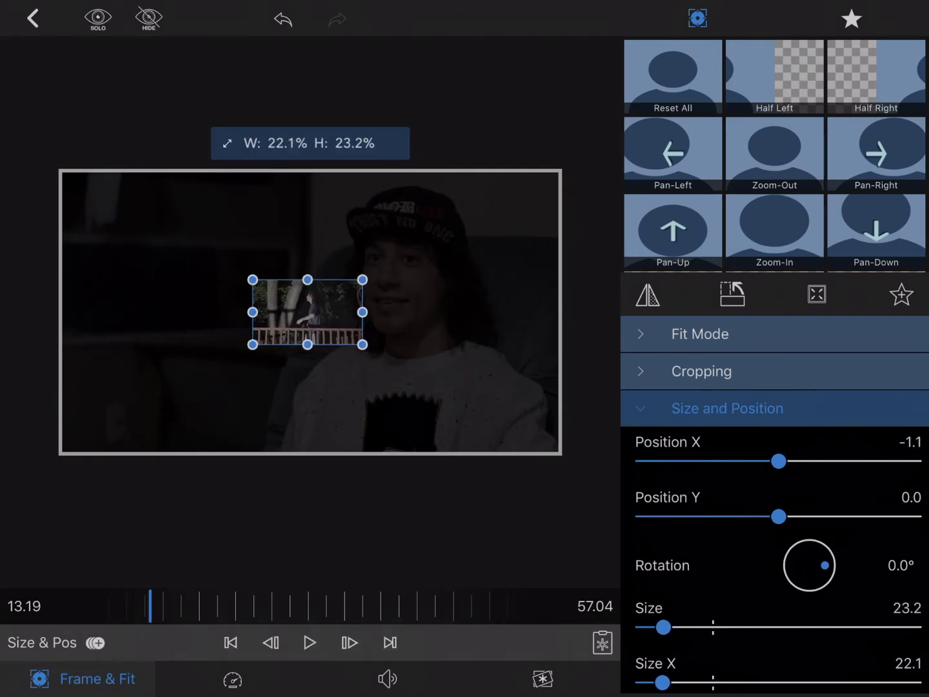
mouse_move(306, 312)
mouse_down()
mouse_move(377, 356)
mouse_move(407, 420)
mouse_up()
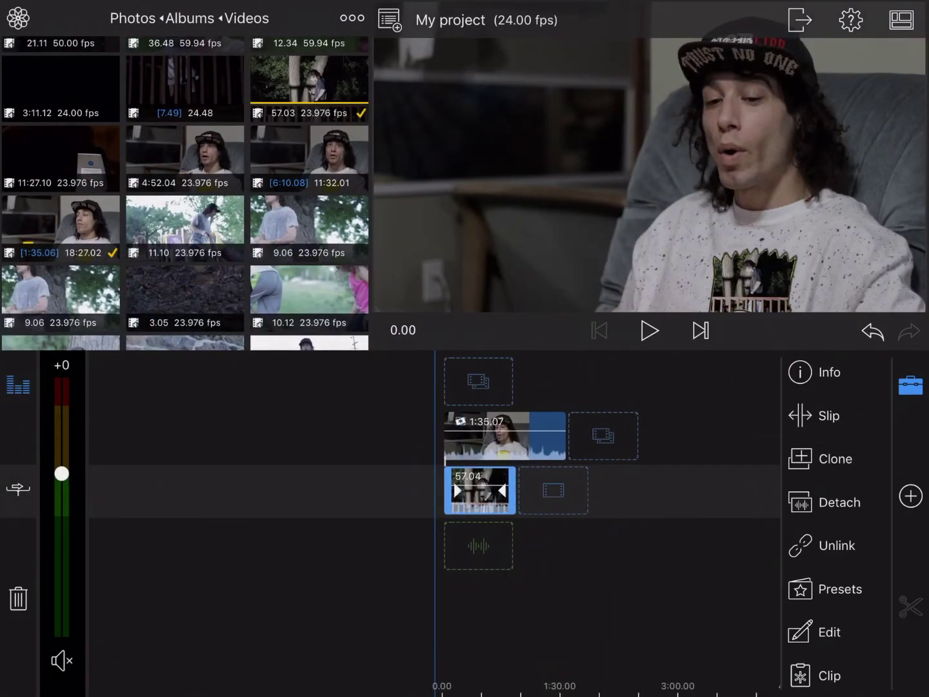
click(650, 331)
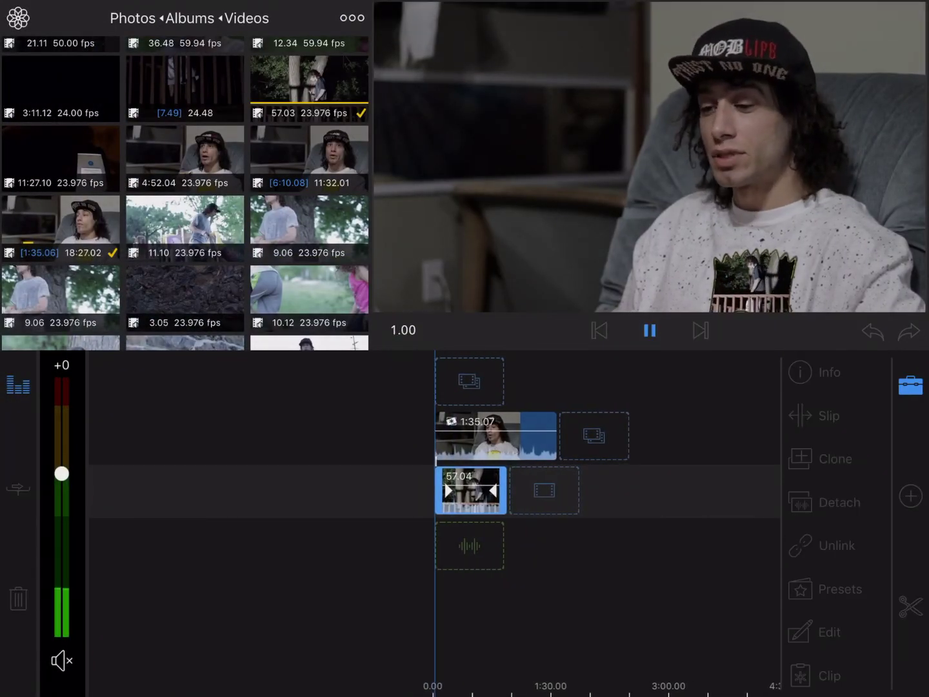